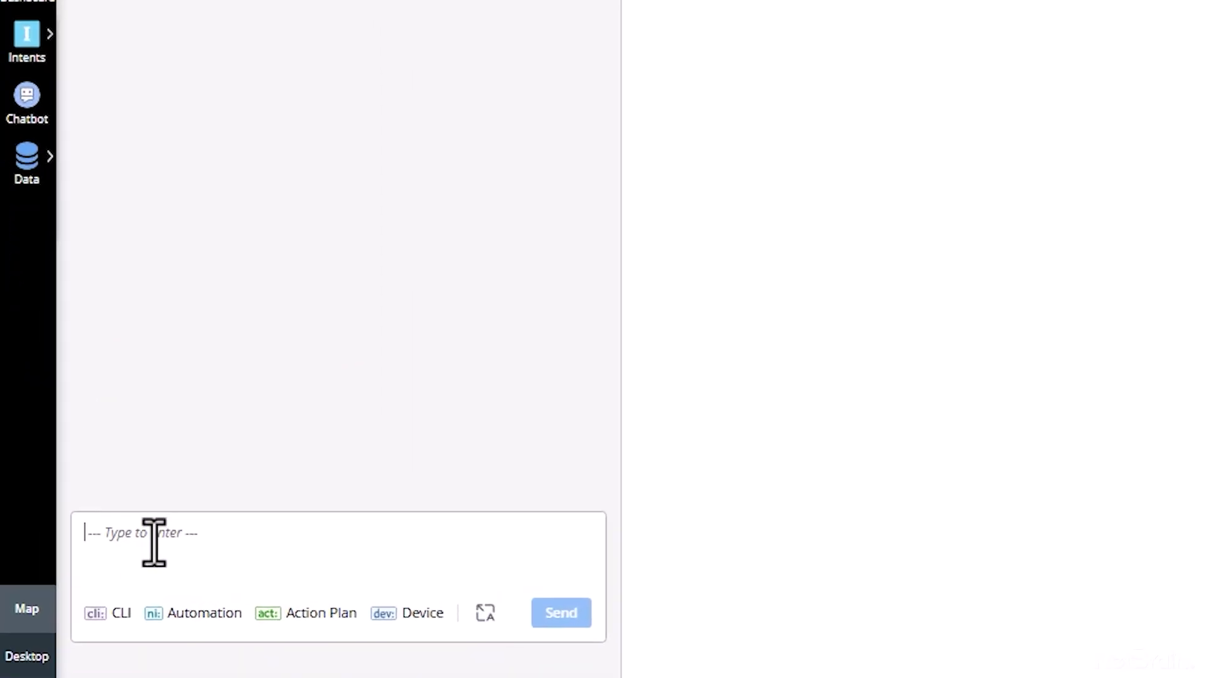
text(how do i troubleshoot BGP)
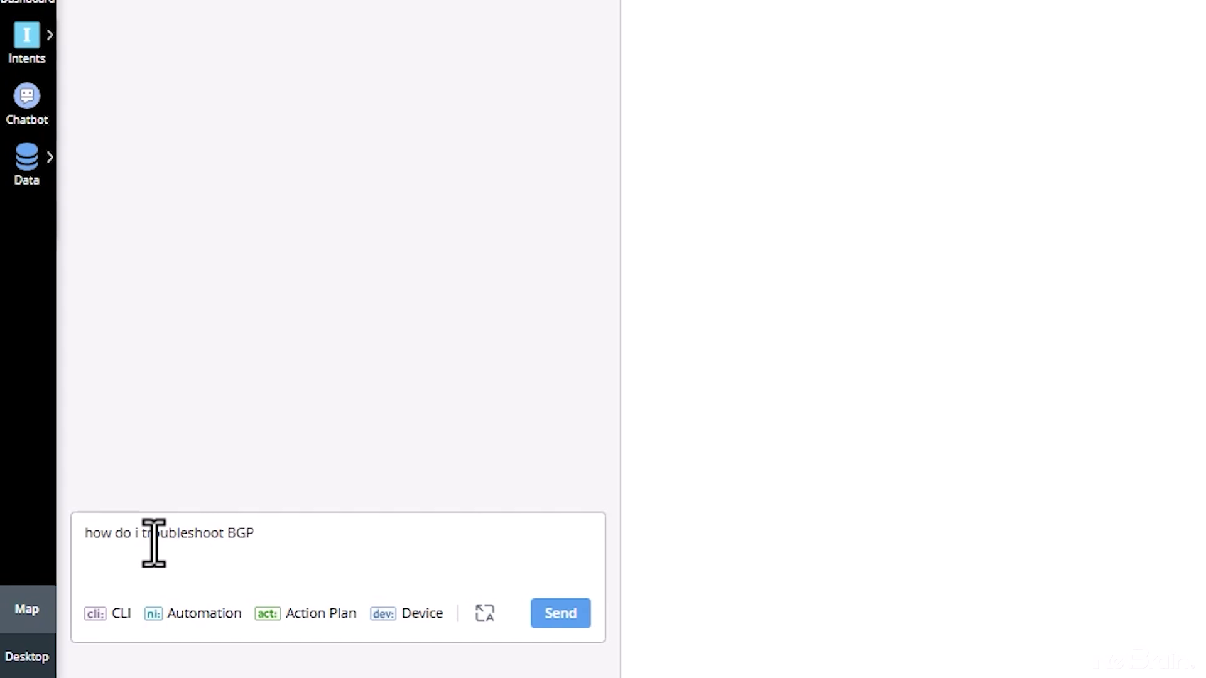
text(?)
Step: Send the question 'how do i troubleshoot BGP?' to the AI-Bot
key(Return)
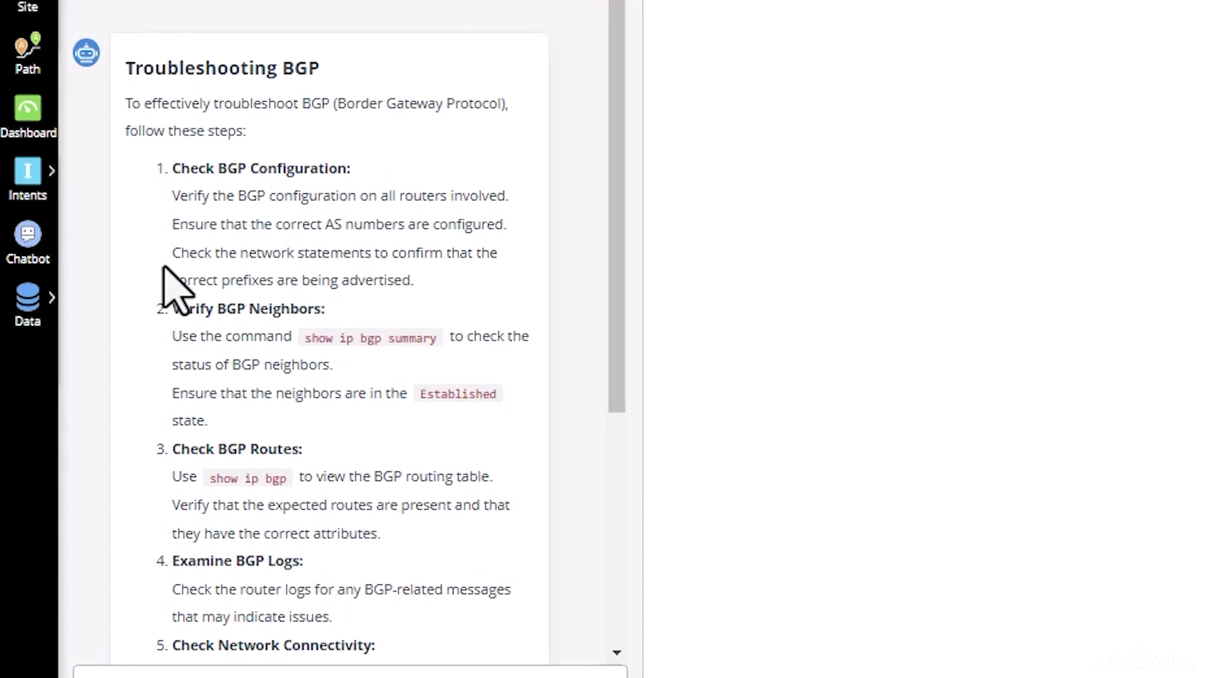
scroll(388, 277, down, 3)
scroll(386, 278, down, 2)
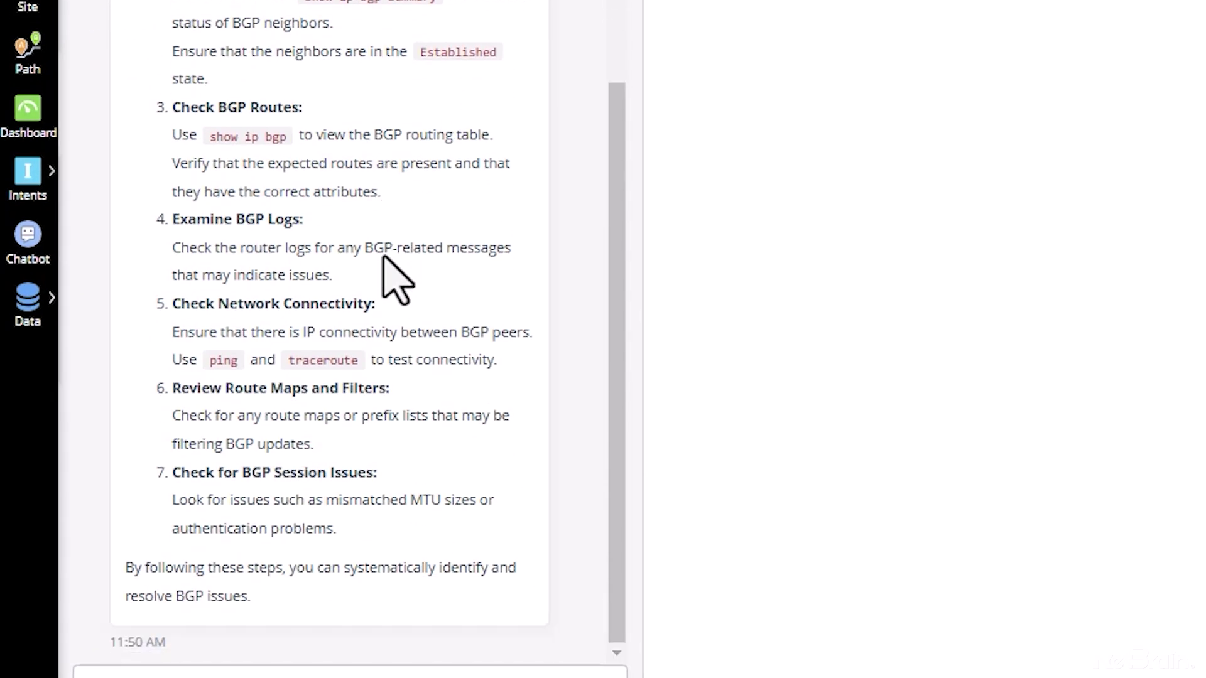
scroll(388, 278, up, 2)
scroll(388, 276, up, 2)
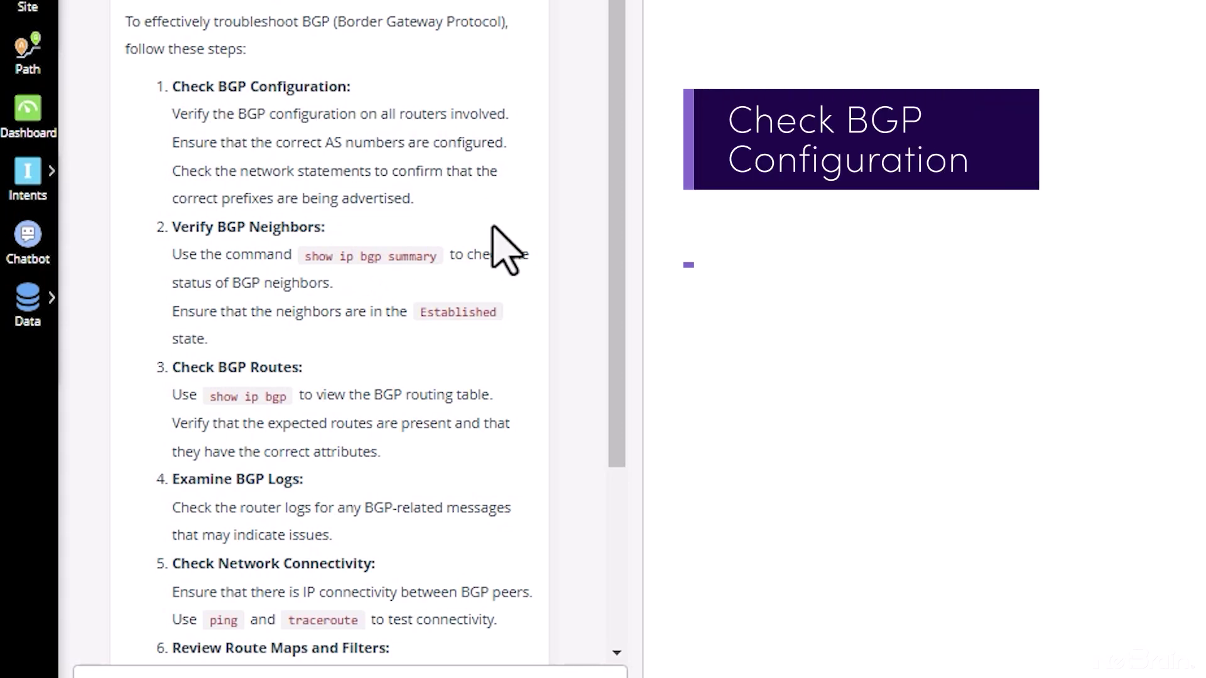
scroll(511, 350, down, 1)
scroll(512, 398, down, 2)
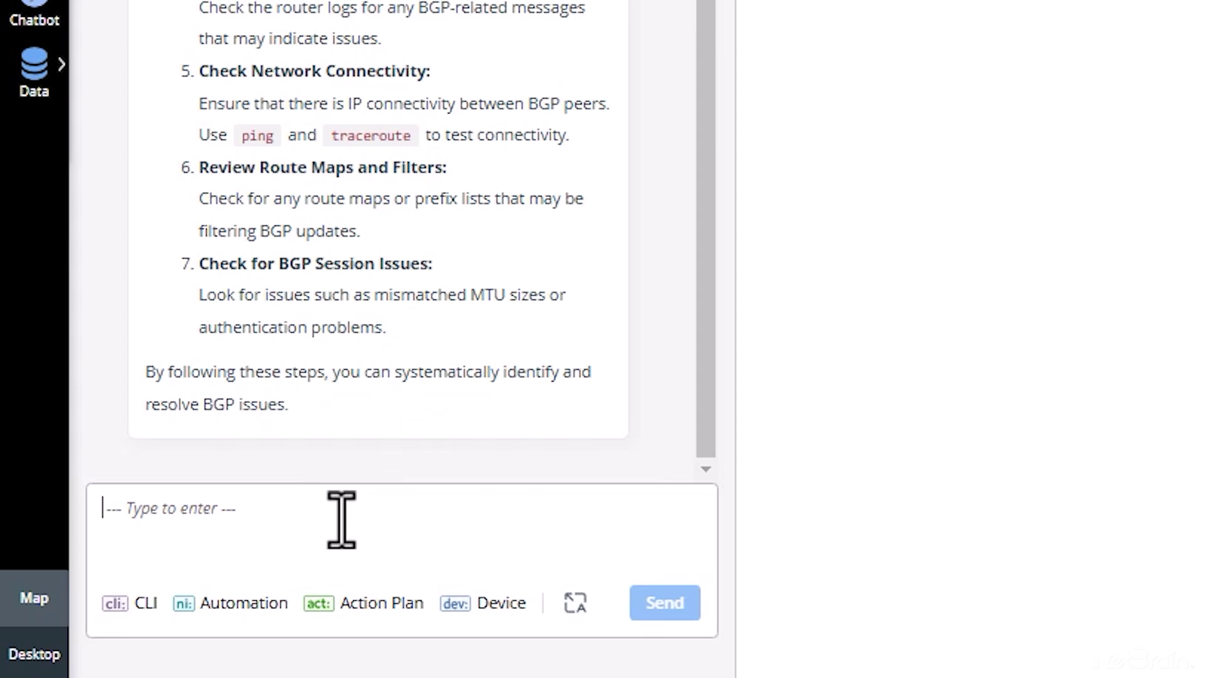
text(Execute this on US-BOS-R1)
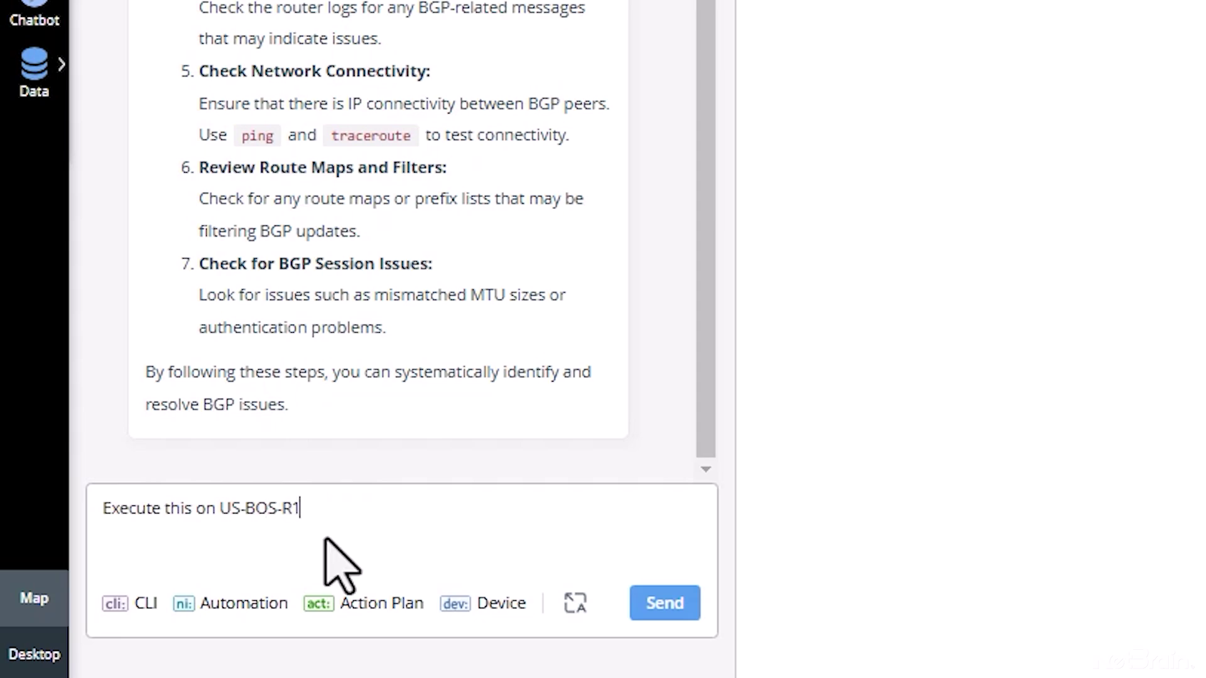
Step: Send 'Execute this on US-BOS-R1' after glancing at the device tag list
click(503, 607)
key(Escape)
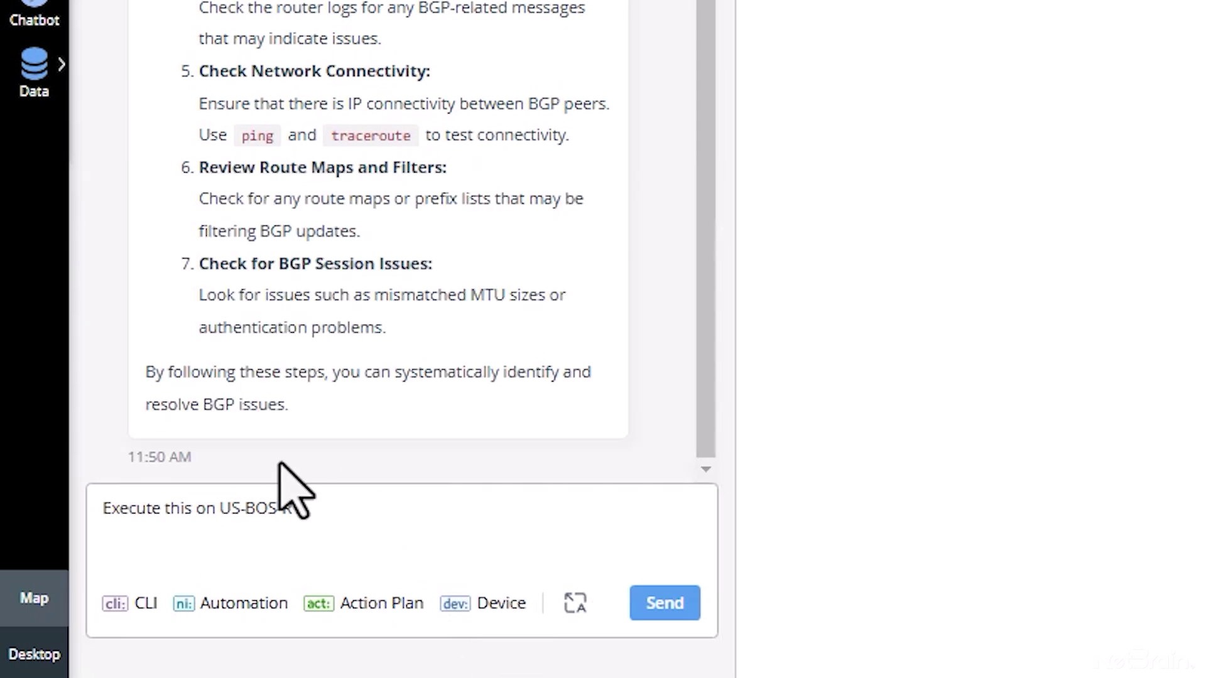
click(694, 602)
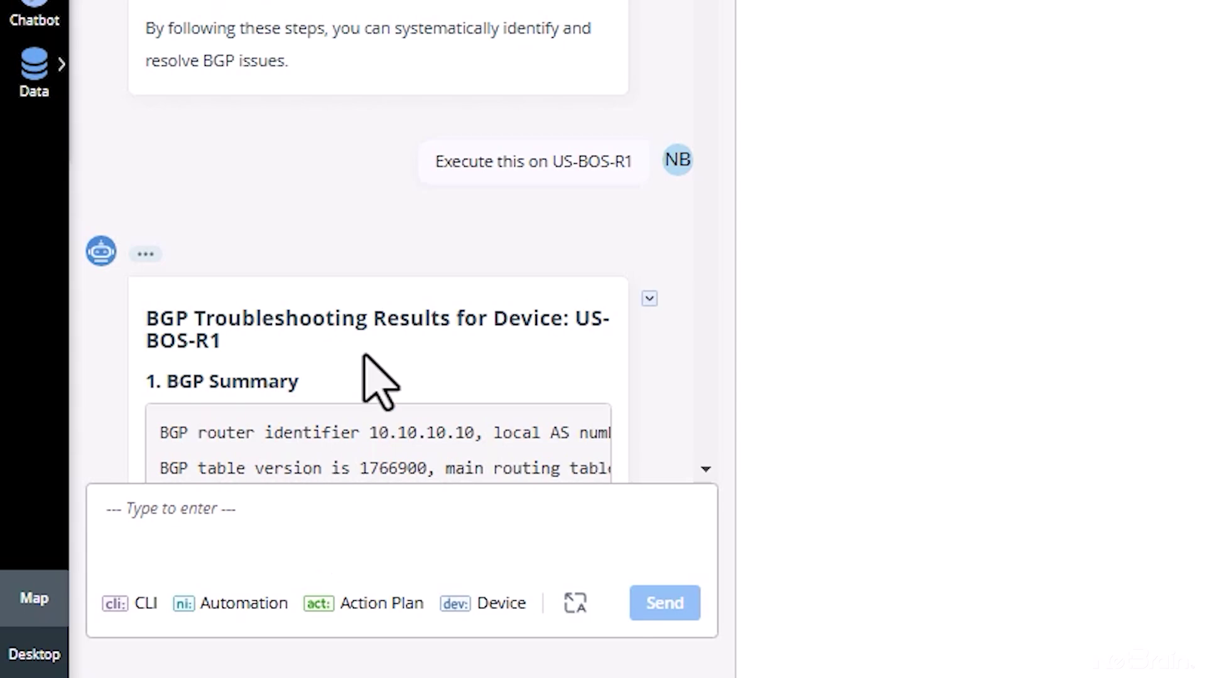
scroll(283, 430, down, 5)
scroll(282, 430, down, 5)
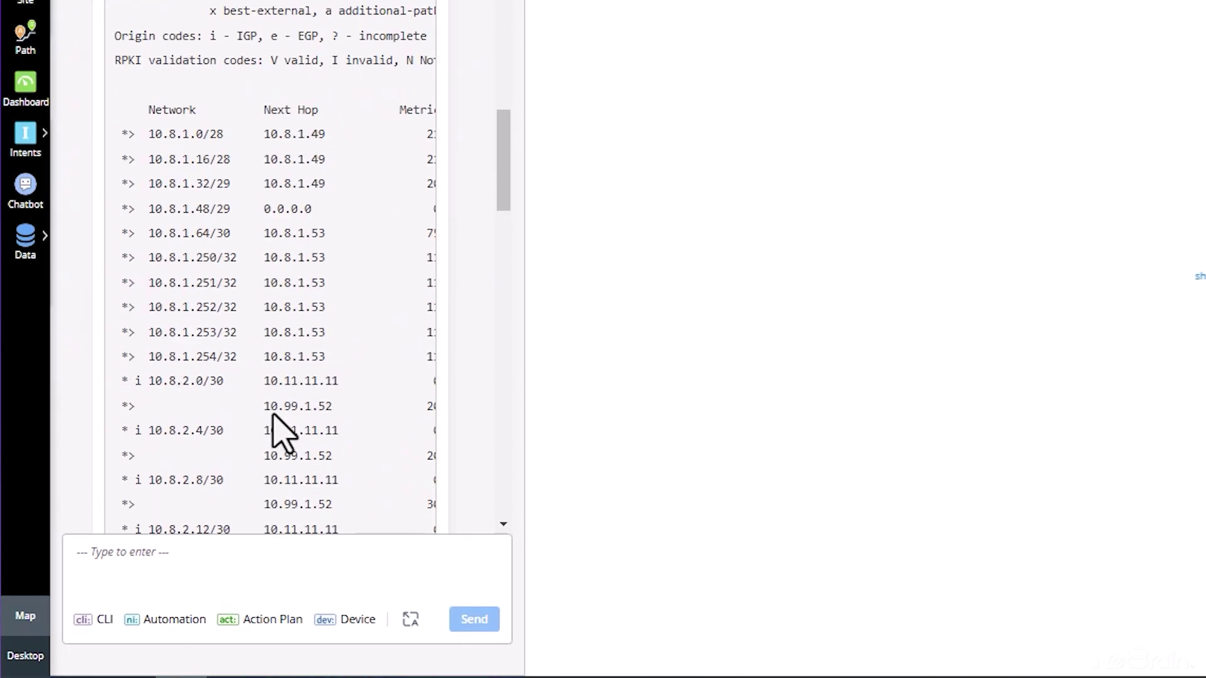
scroll(283, 430, down, 5)
scroll(283, 430, down, 5)
scroll(283, 431, down, 5)
scroll(282, 431, down, 4)
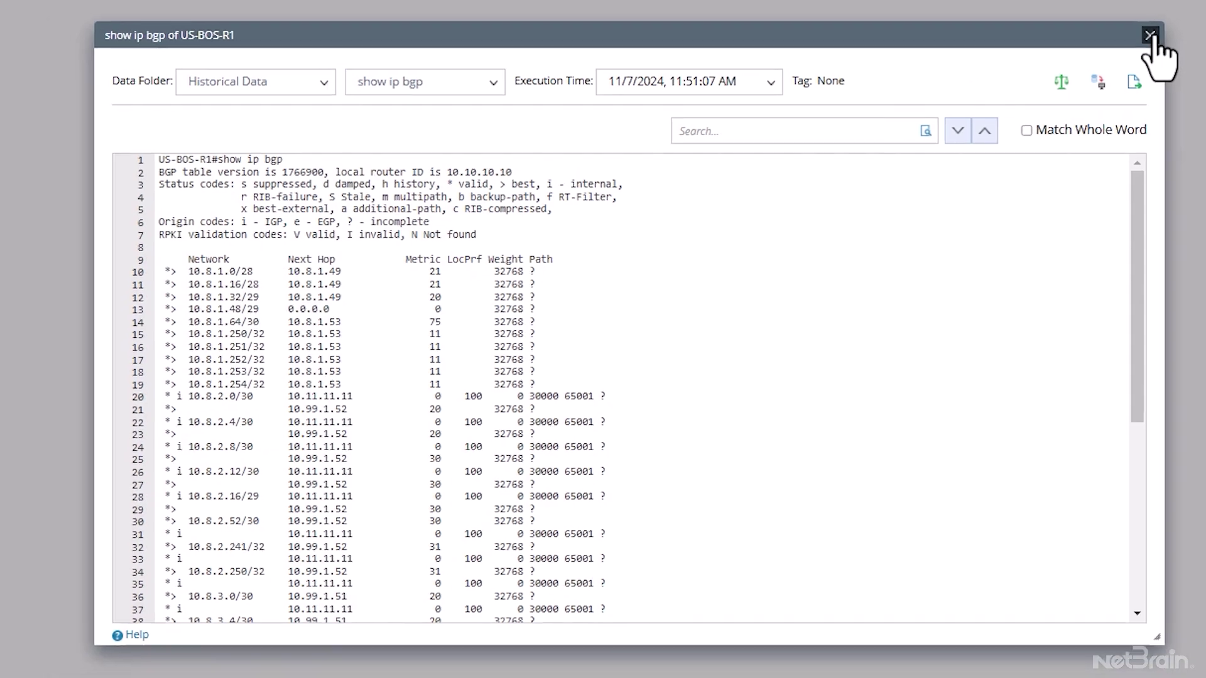
Step: Close the 'show ip bgp of US-BOS-R1' output window
click(1157, 28)
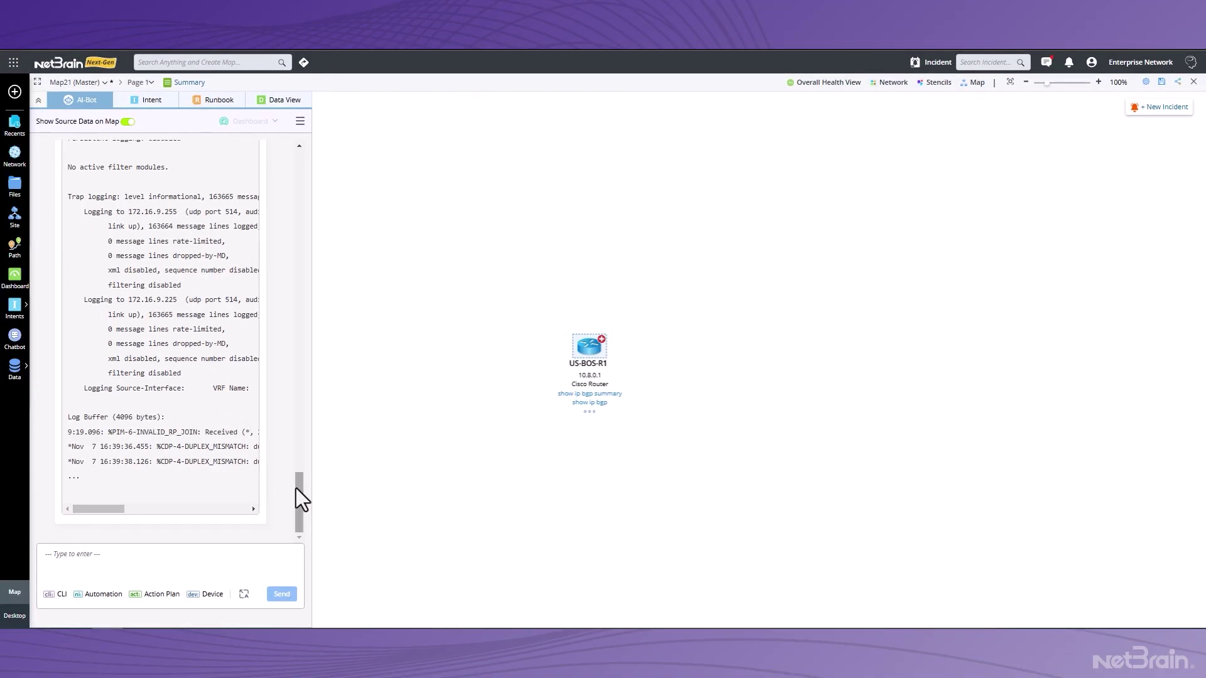
drag(296, 488, 325, 306)
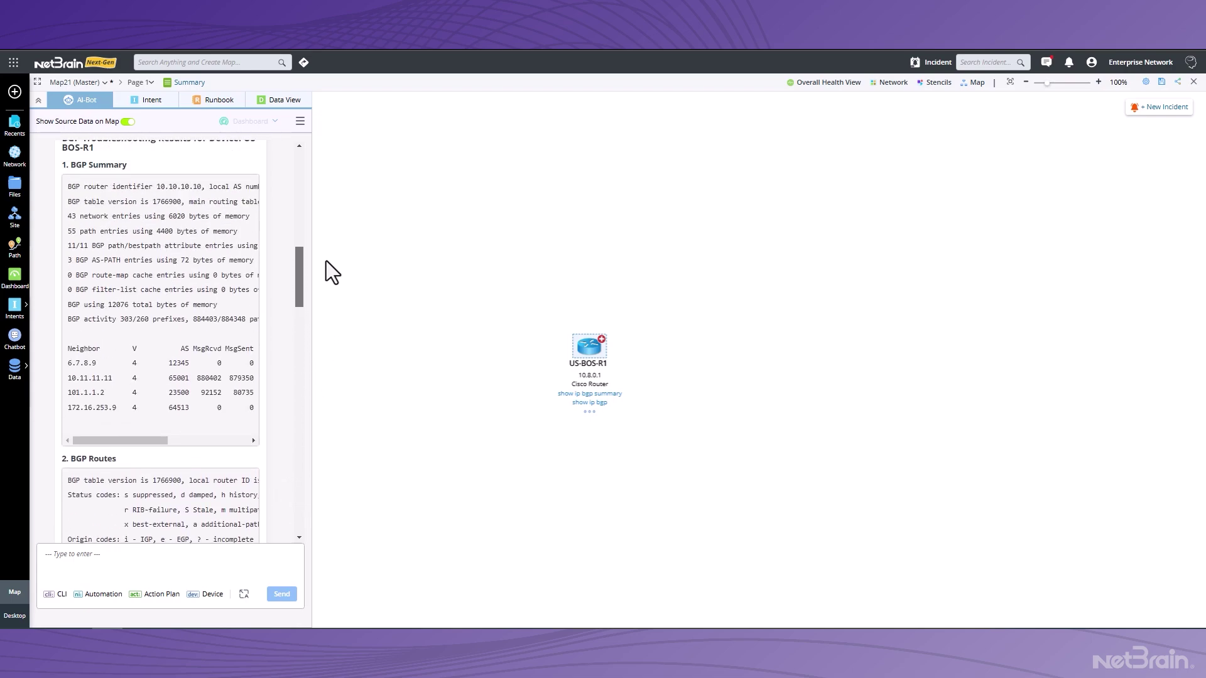
drag(326, 307, 303, 519)
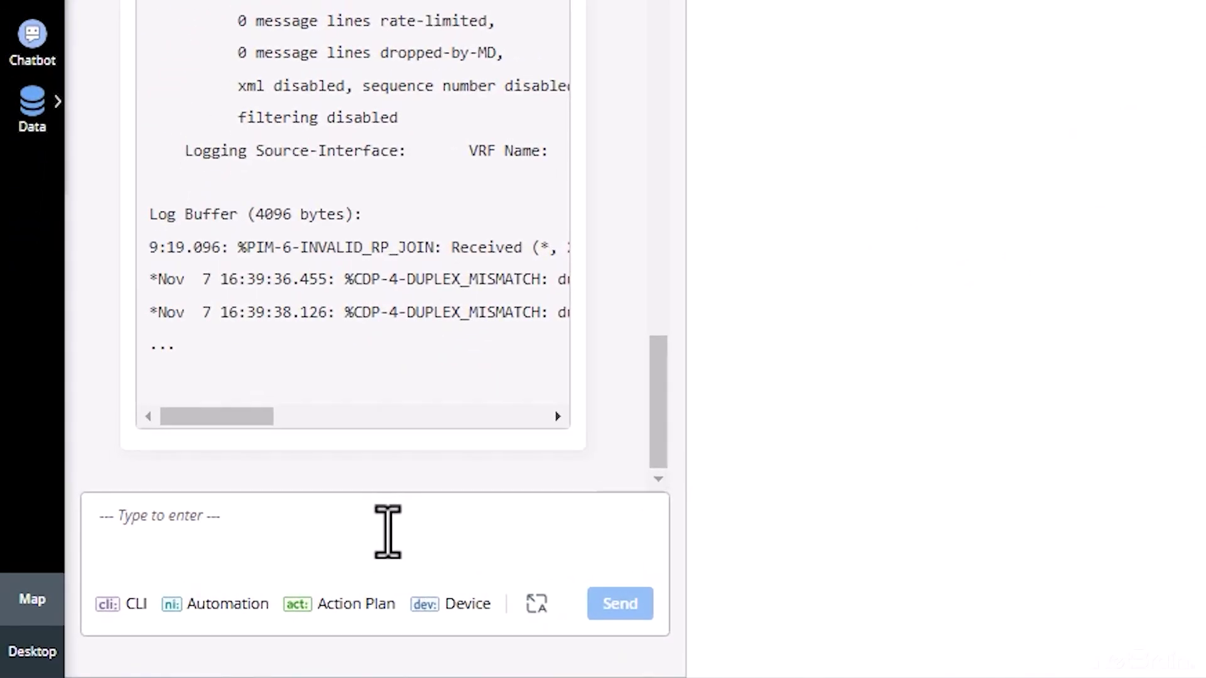
text(Ba)
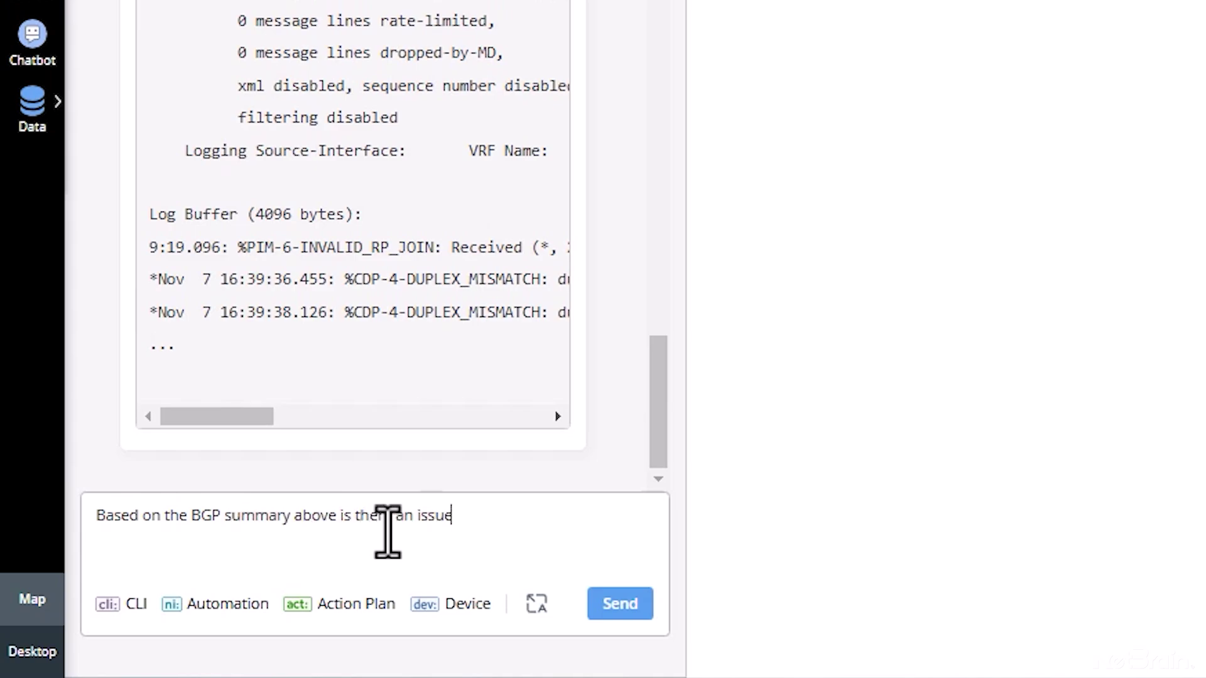
text(?)
Step: Send 'Based on the BGP summary above is there an issue?' to the AI-Bot
key(Return)
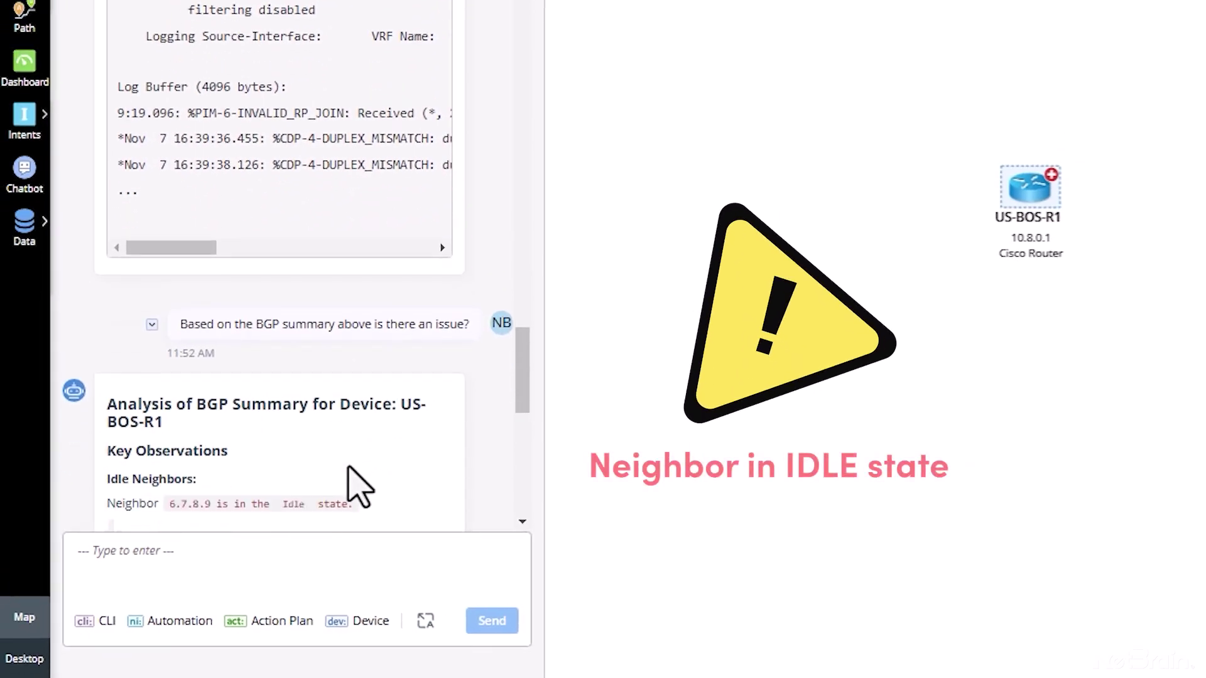
scroll(358, 479, down, 3)
scroll(358, 486, down, 3)
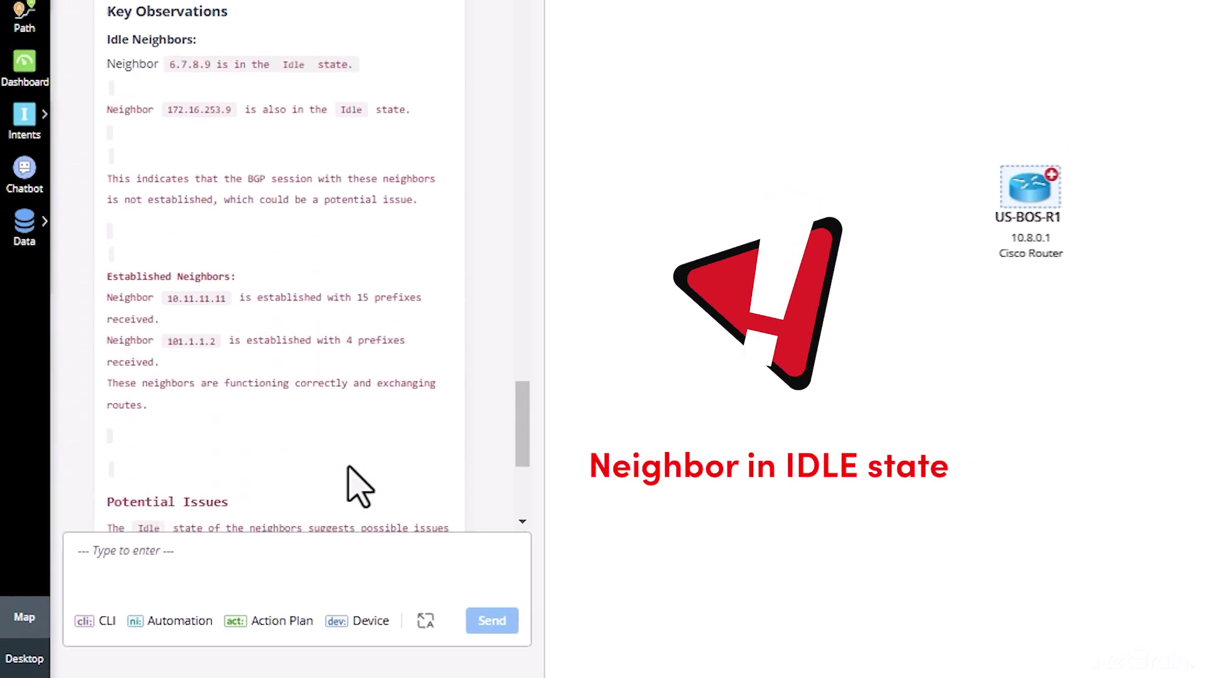
scroll(359, 486, down, 1)
scroll(358, 485, down, 2)
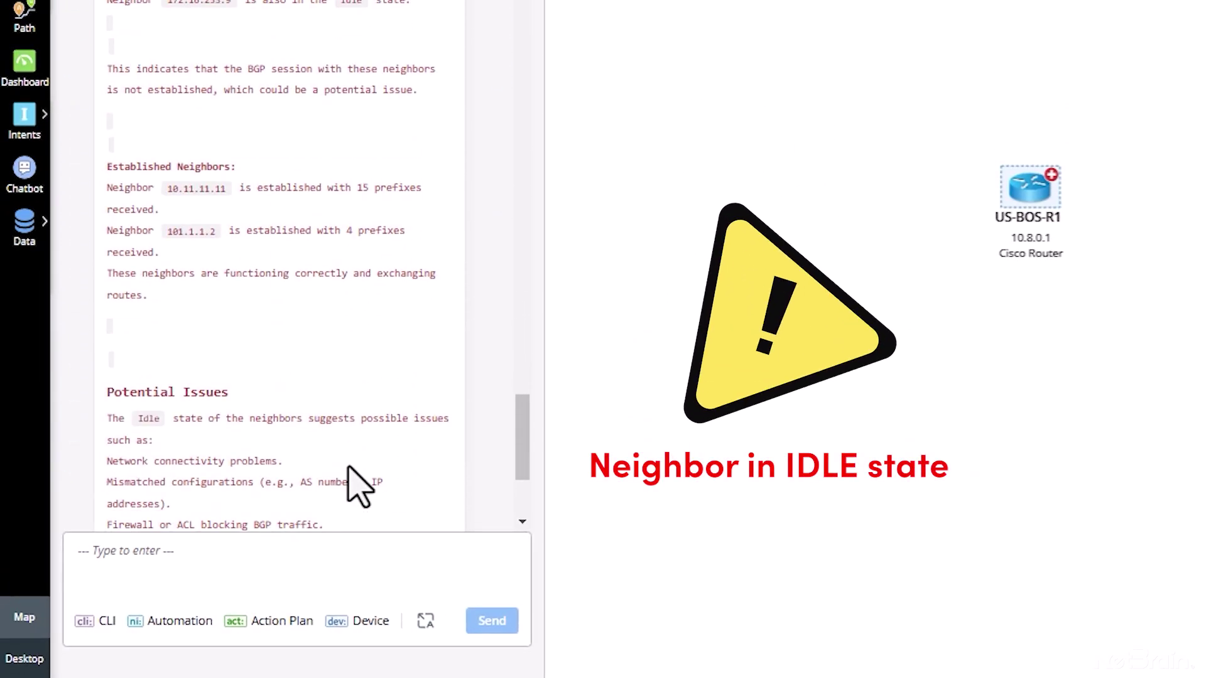
scroll(357, 485, down, 3)
scroll(354, 485, down, 3)
scroll(349, 484, down, 2)
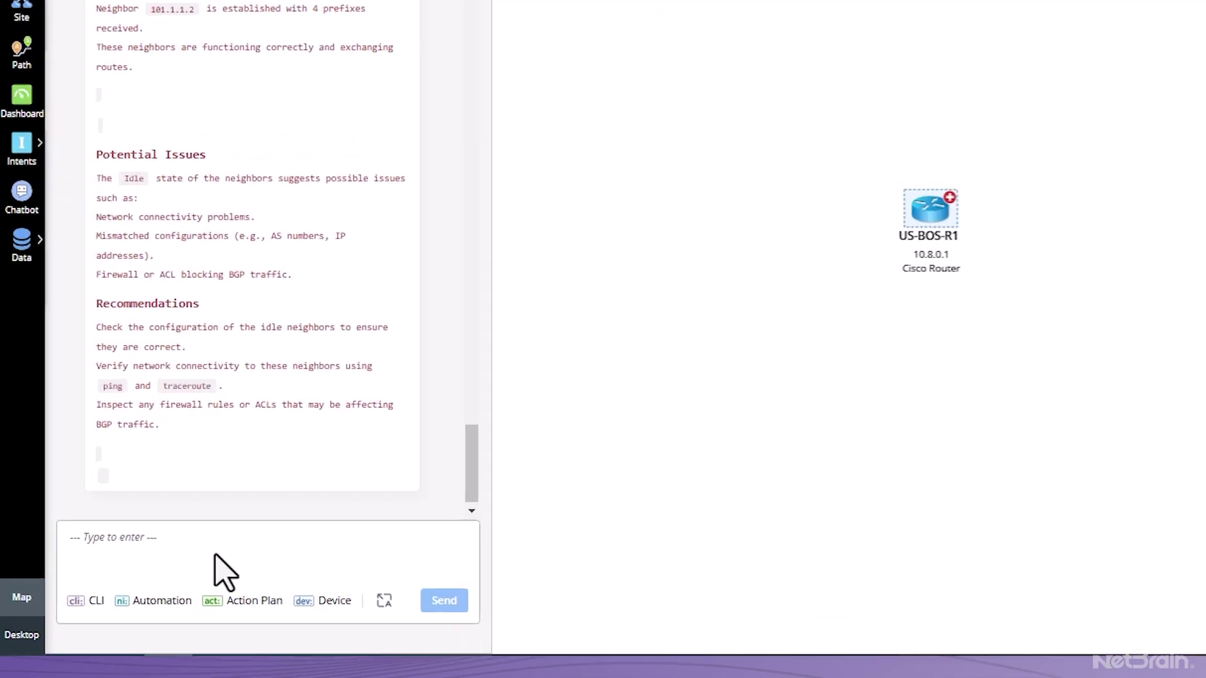
text(summarize the above into a email for my boss)
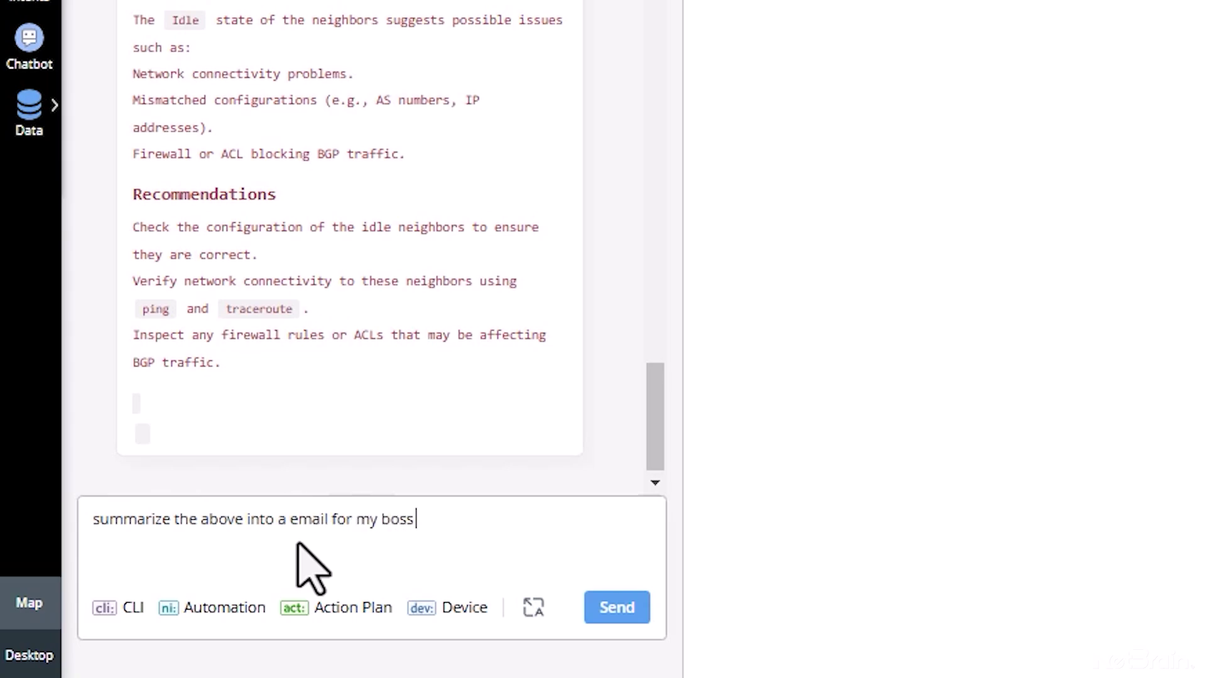
Step: Send 'summarize the above into a email for my boss' to the AI-Bot
key(Return)
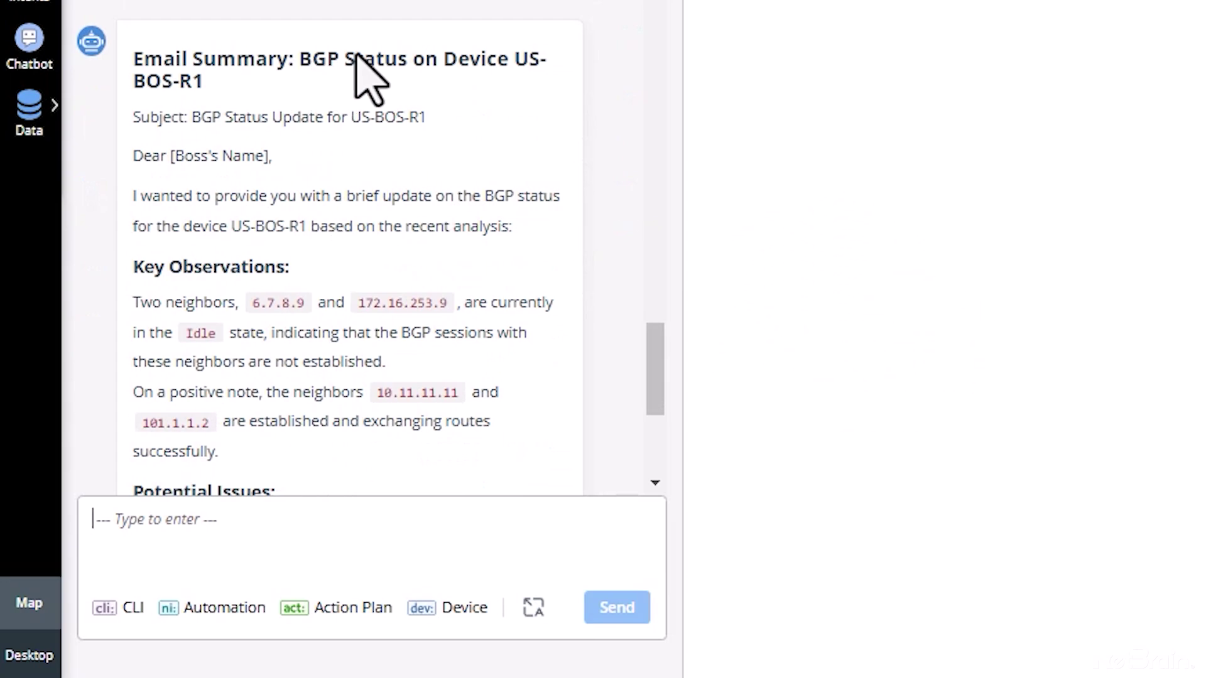
scroll(552, 94, down, 3)
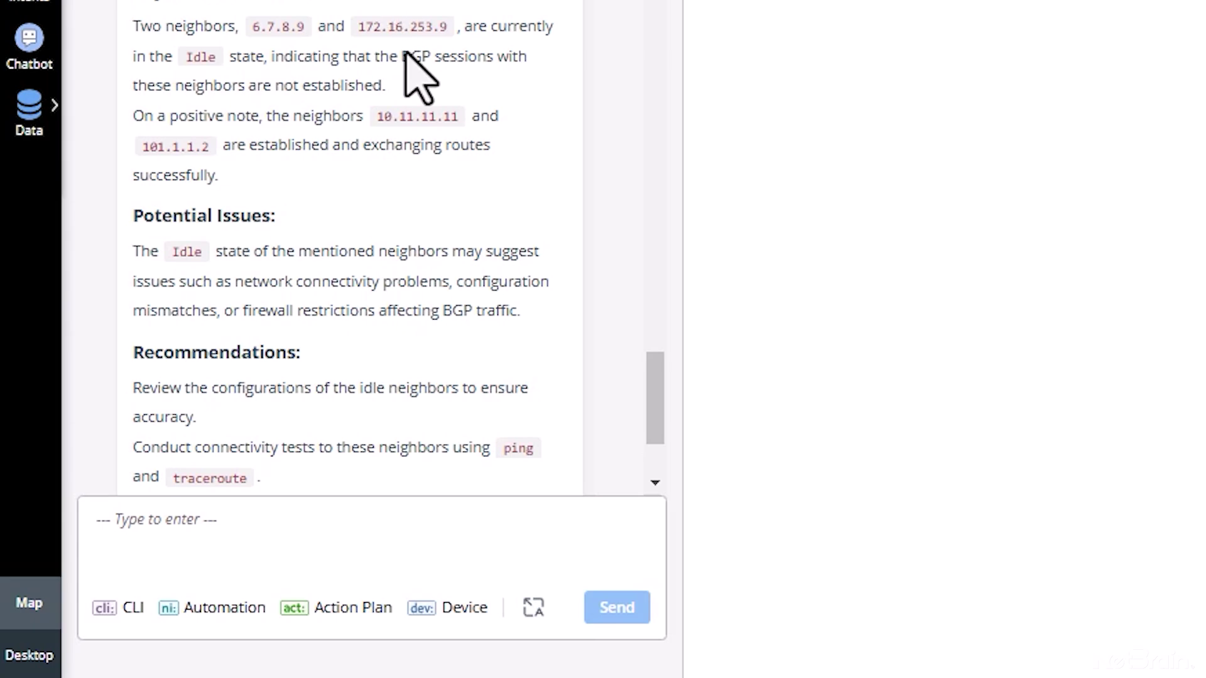
scroll(414, 75, down, 3)
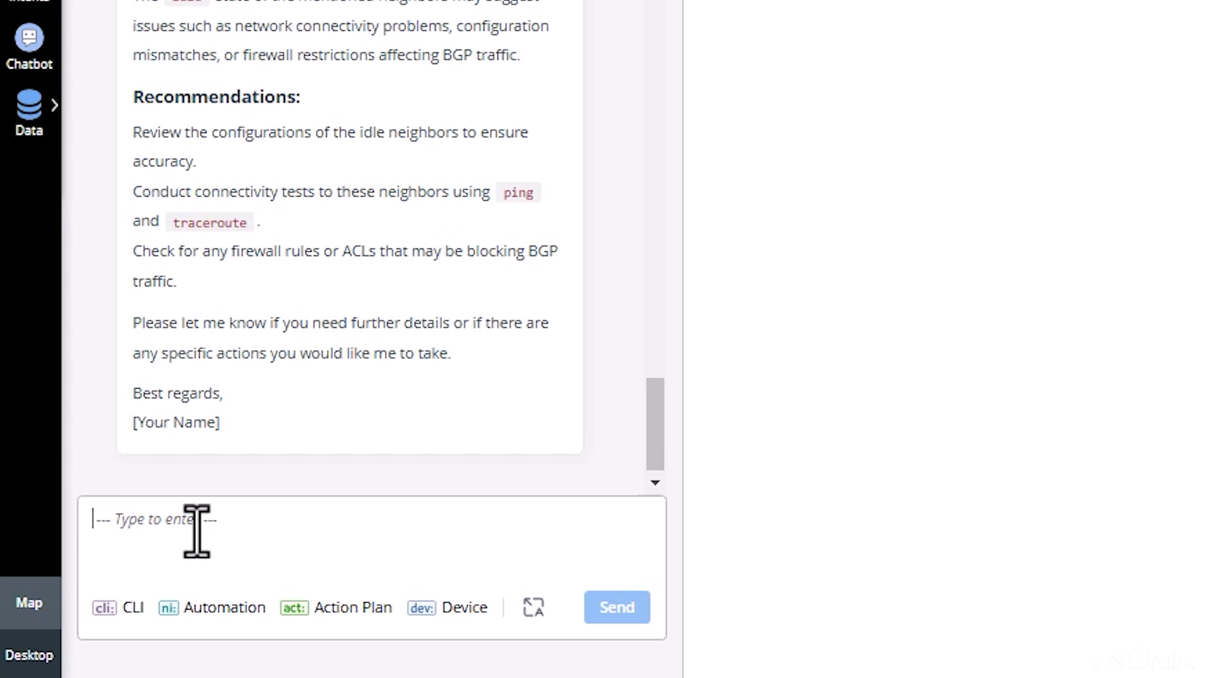
text(can you make it more concise)
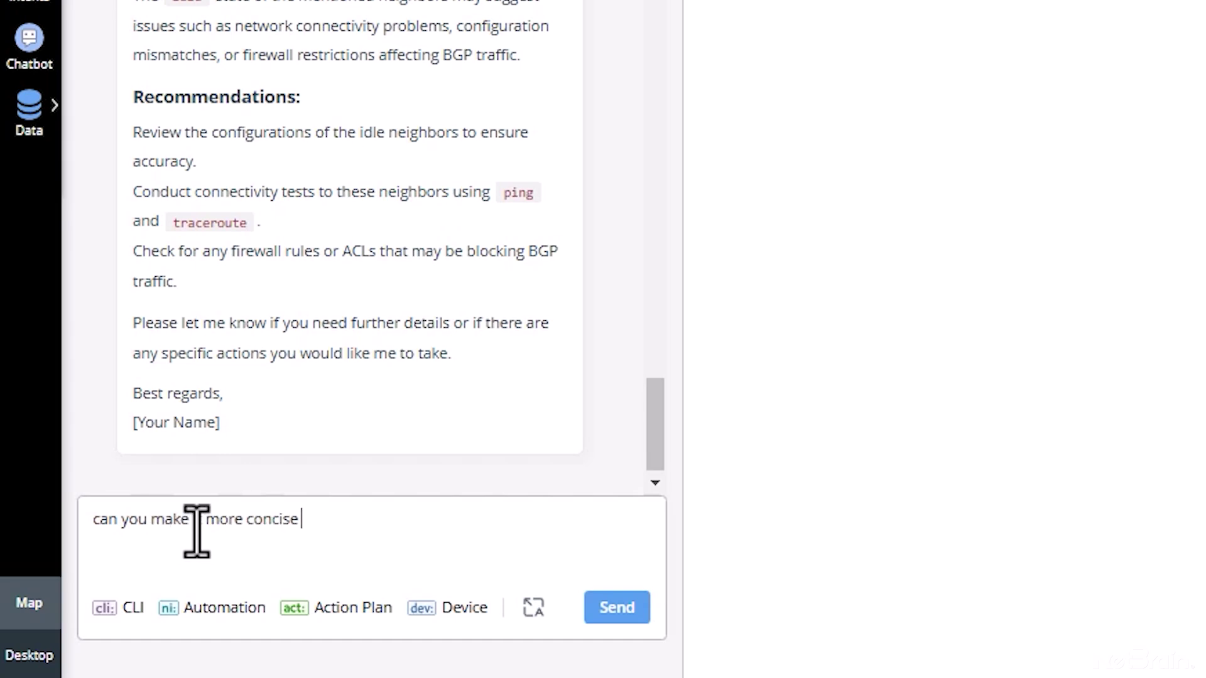
Step: Send 'can you make it more concise' to the AI-Bot
key(Return)
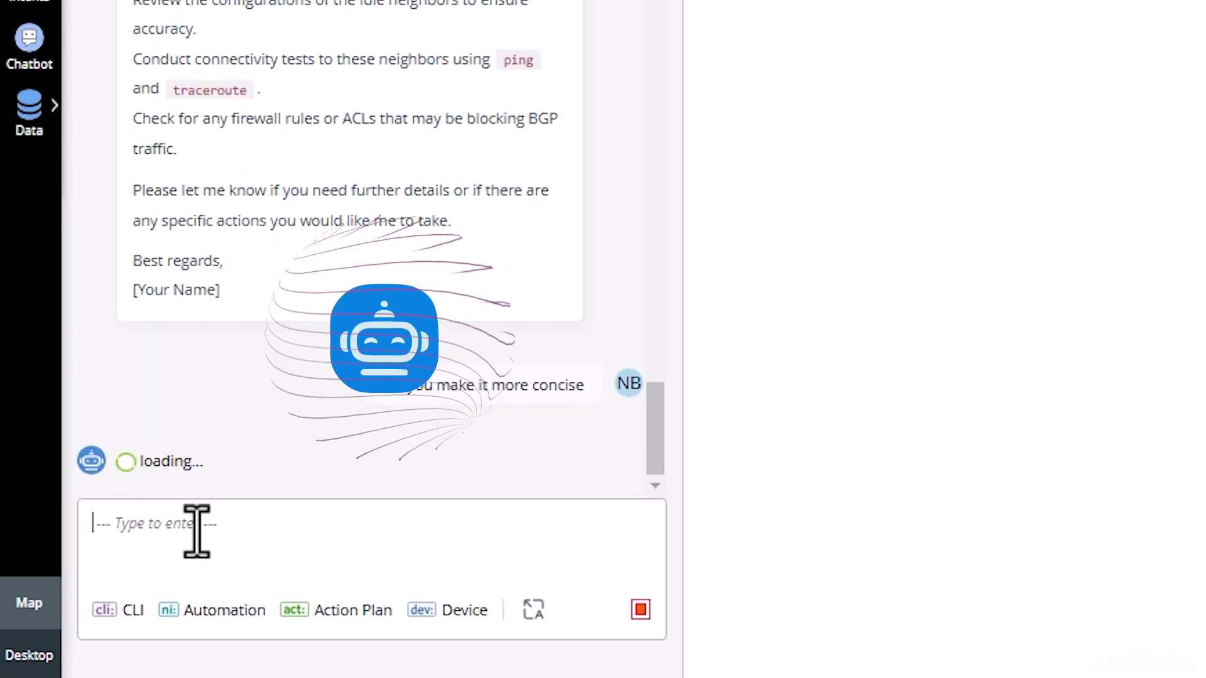